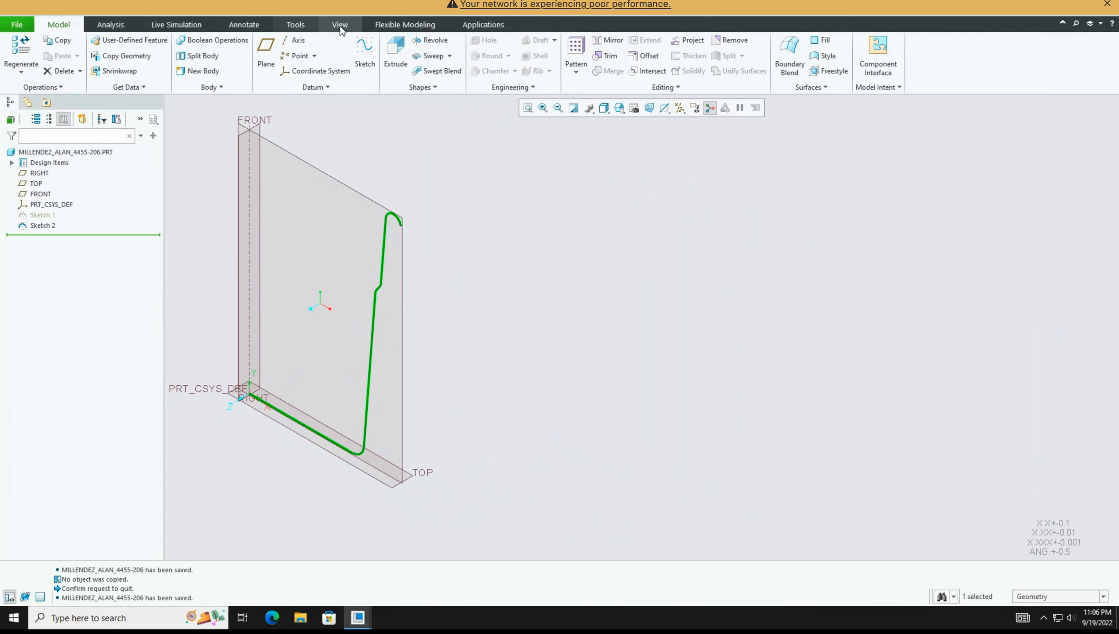
Dismiss the network performance warning and close the 4455-206 part
click(1107, 5)
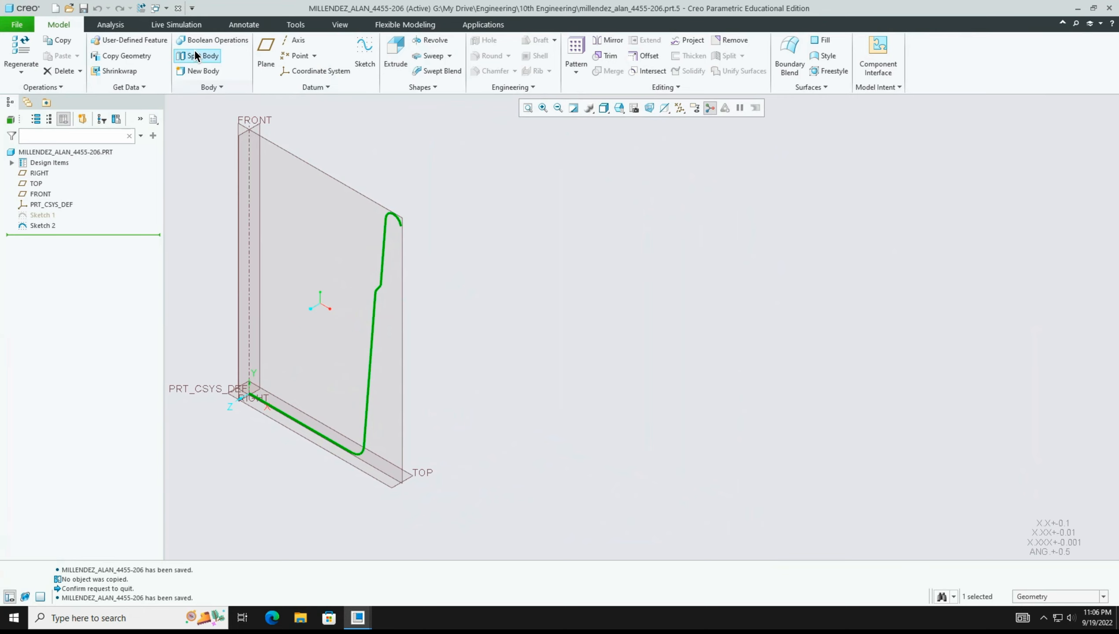
click(178, 8)
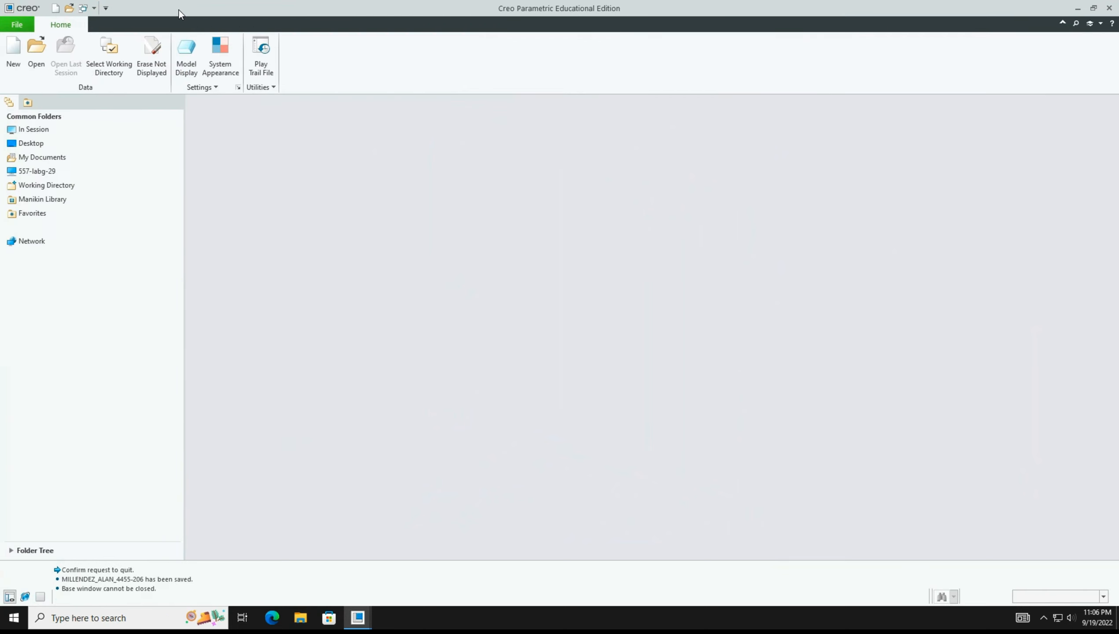
Make 10th Engineering the working directory and create a new solid part named with the student's name and 4455-207
click(111, 67)
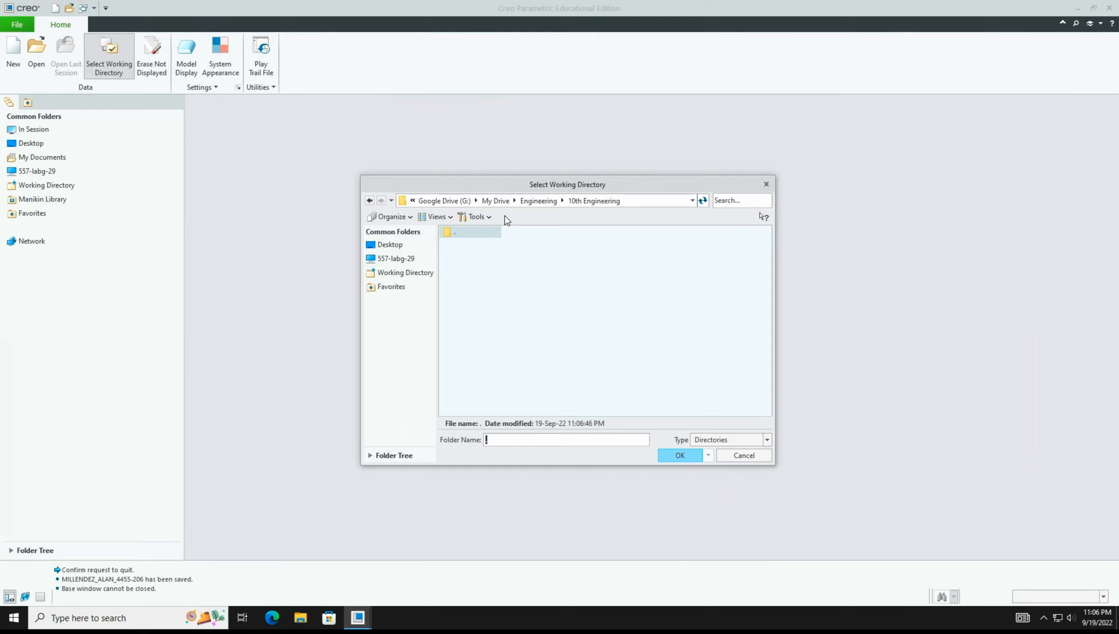
click(681, 453)
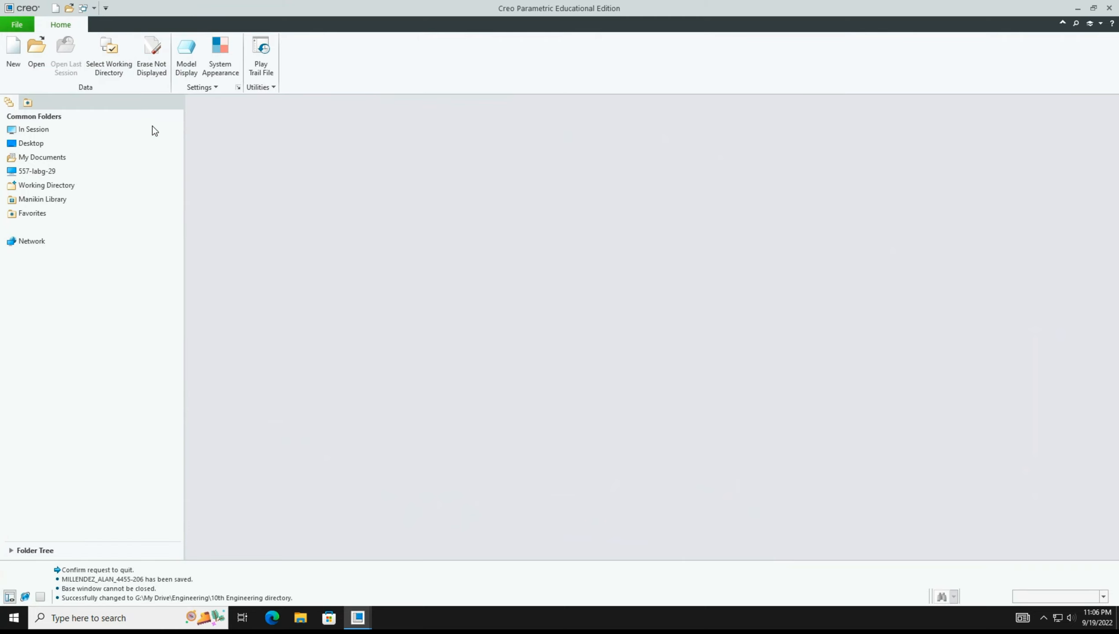
click(14, 55)
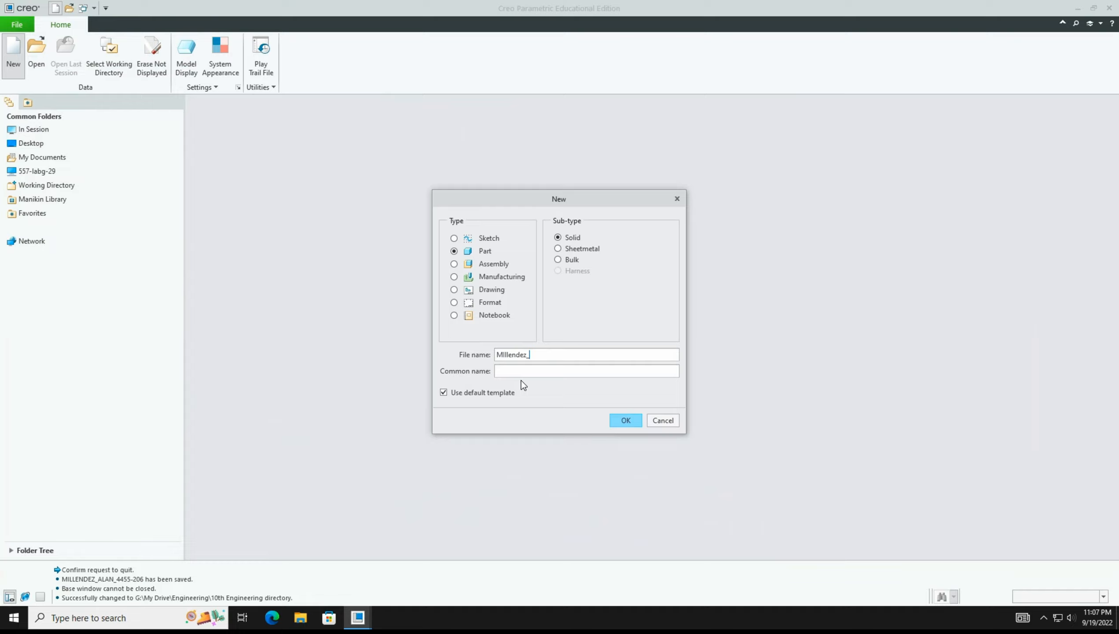
text(MIllendez_Alan_4455-)
key(ctrl+Right)
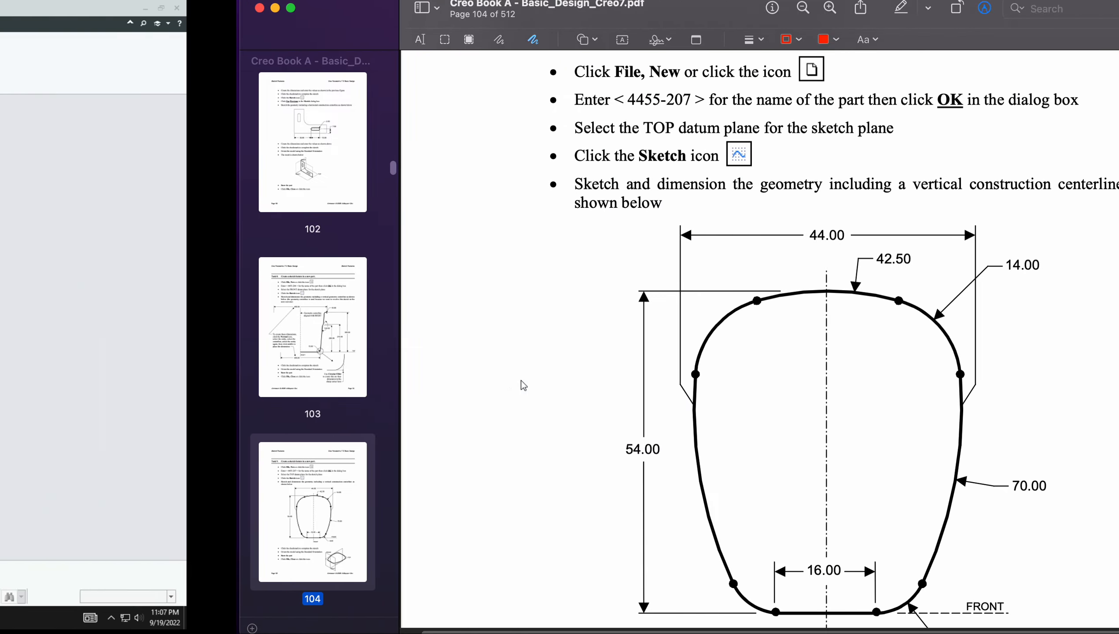
key(ctrl+Left)
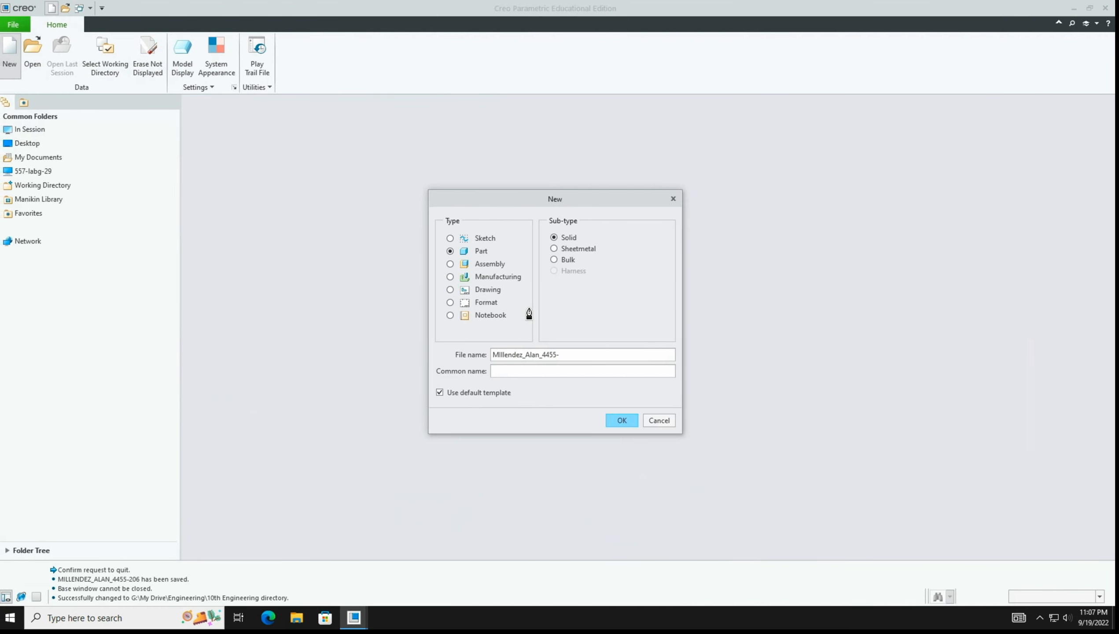
text(207)
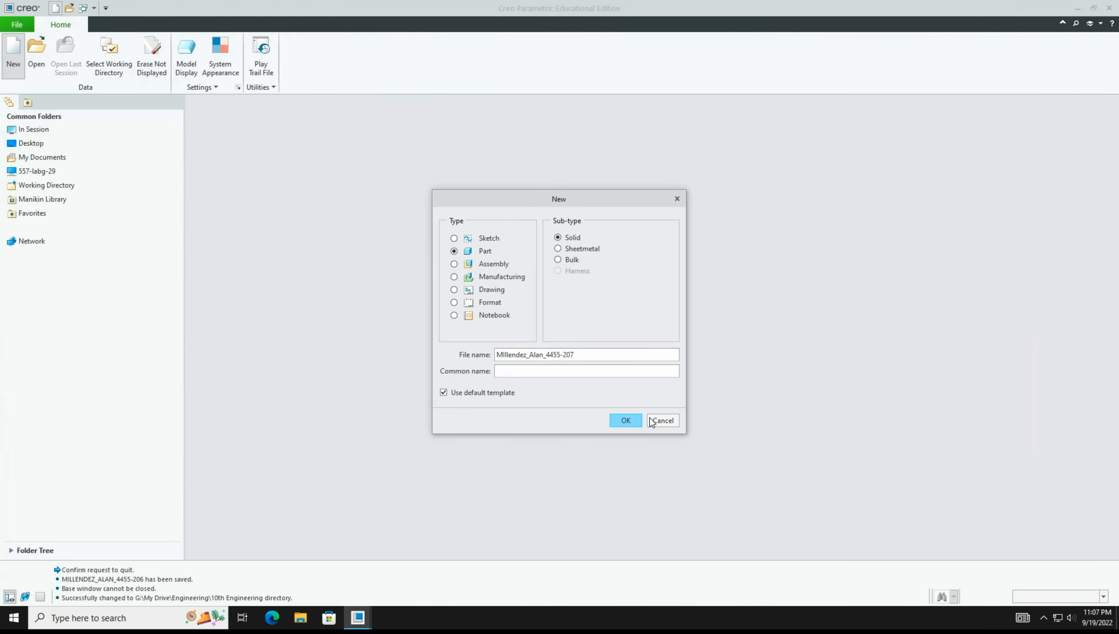
click(625, 420)
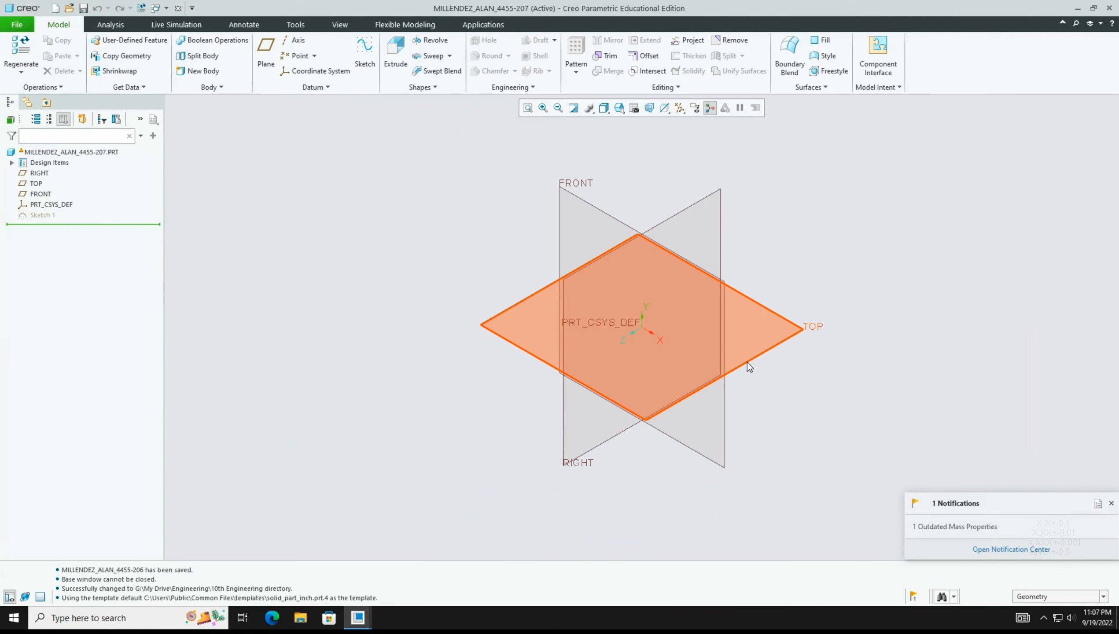
Check the instructions, select and deselect the TOP datum plane, then start a new Sketch feature
key(ctrl+Right)
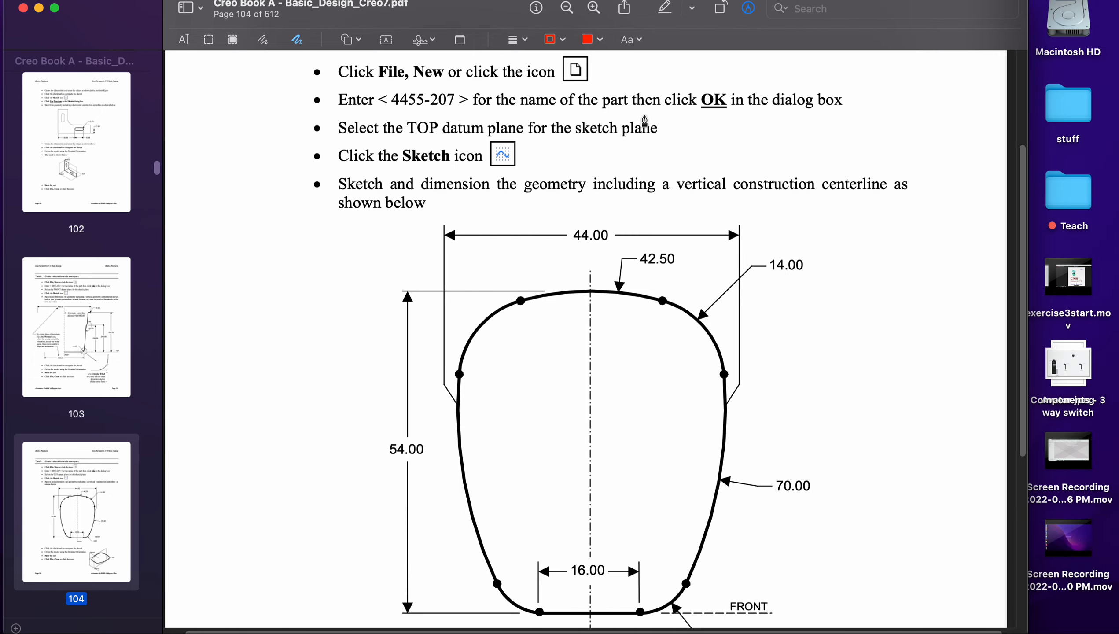
key(ctrl+Left)
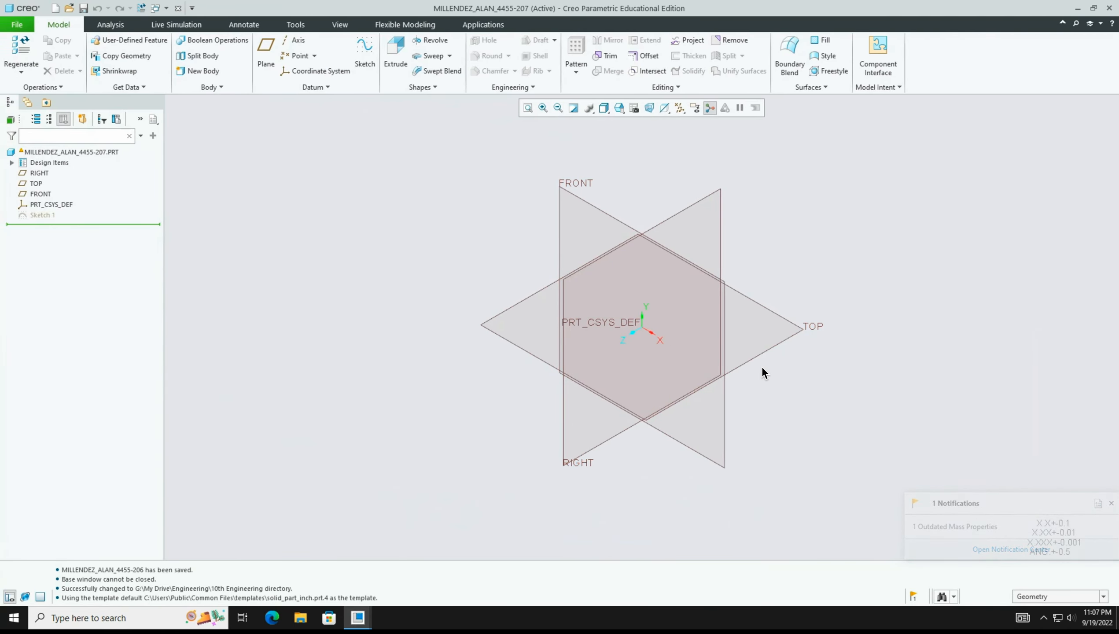
click(758, 355)
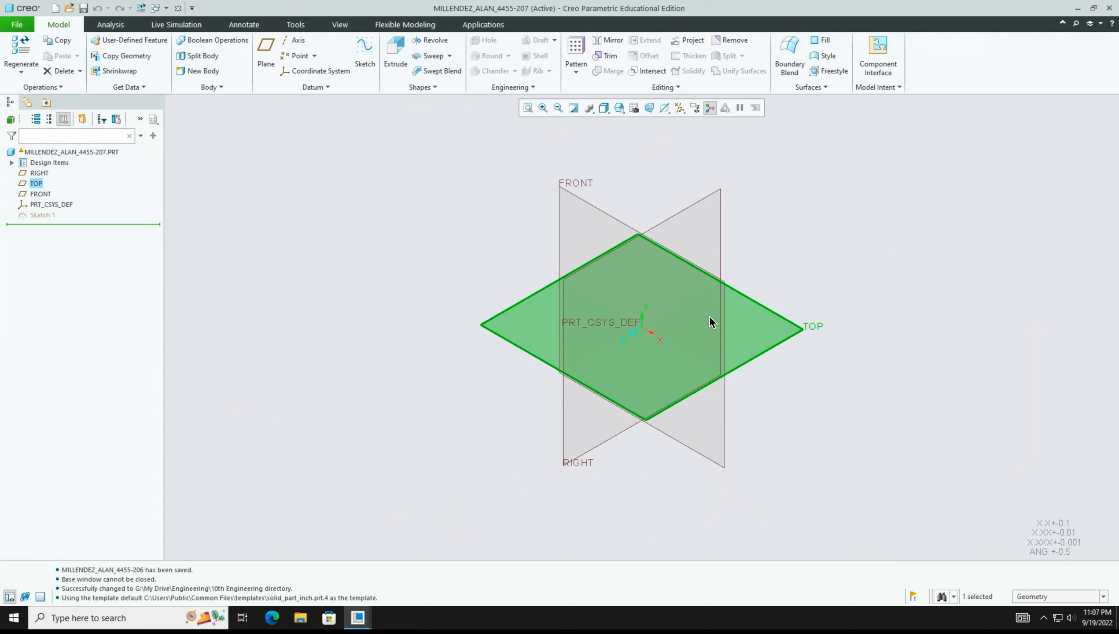
click(824, 271)
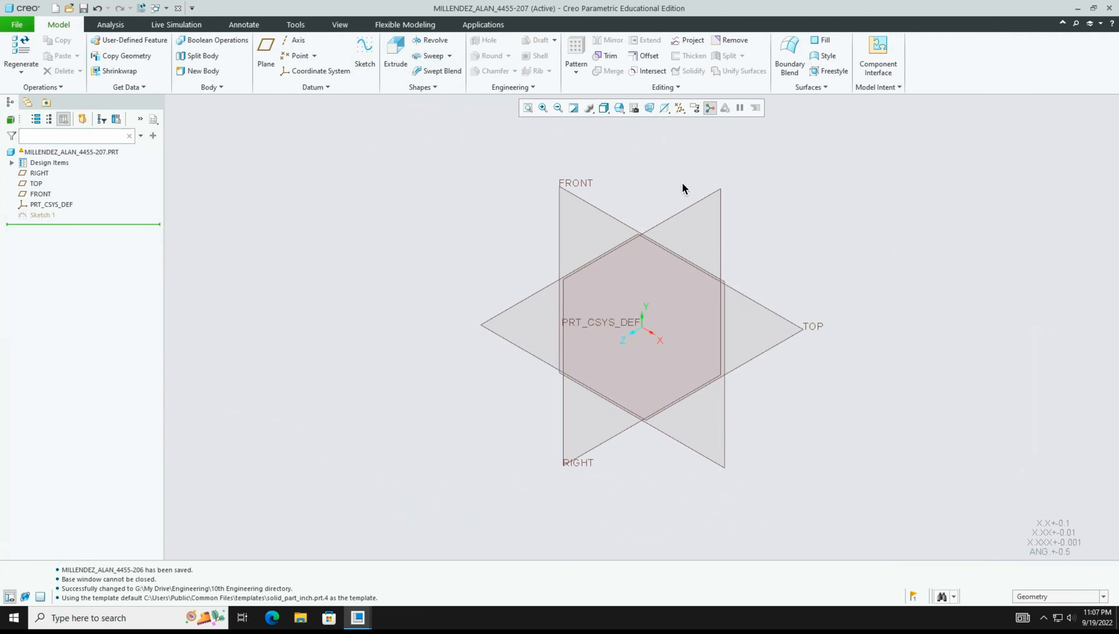
click(370, 57)
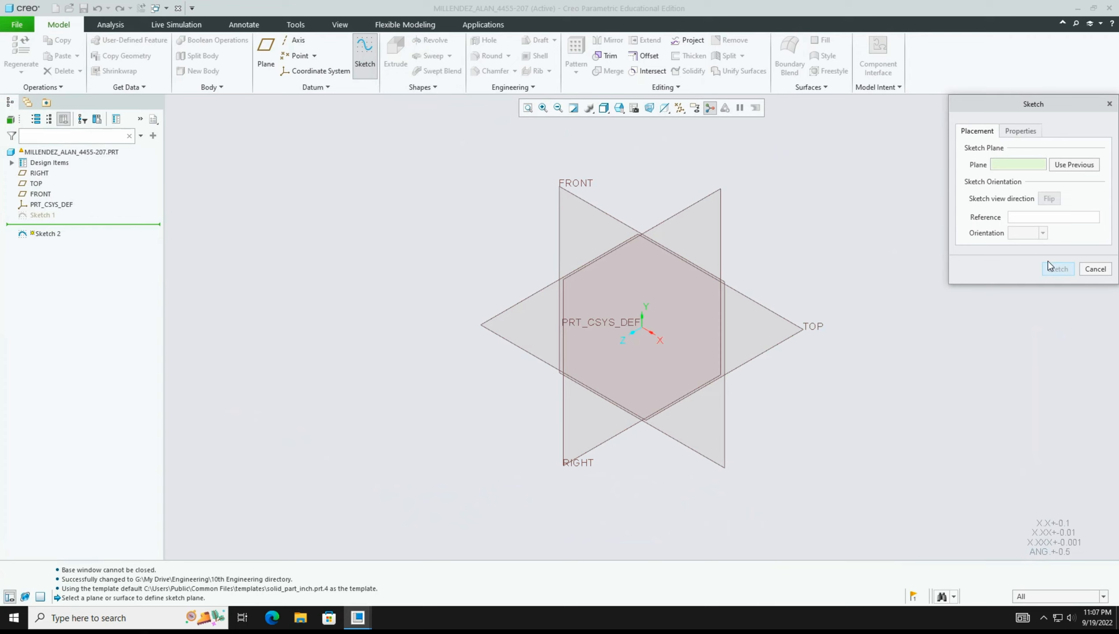
Cancel the Sketch dialog and restart the sketch directly on the TOP datum plane
click(1092, 272)
click(759, 303)
click(367, 57)
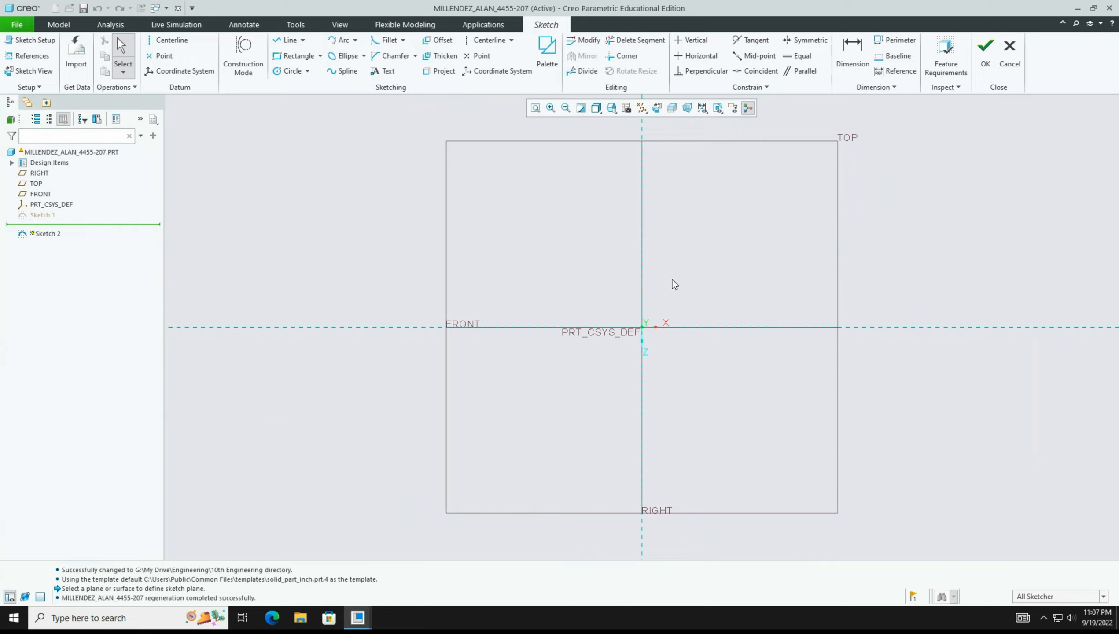
key(ctrl+Right)
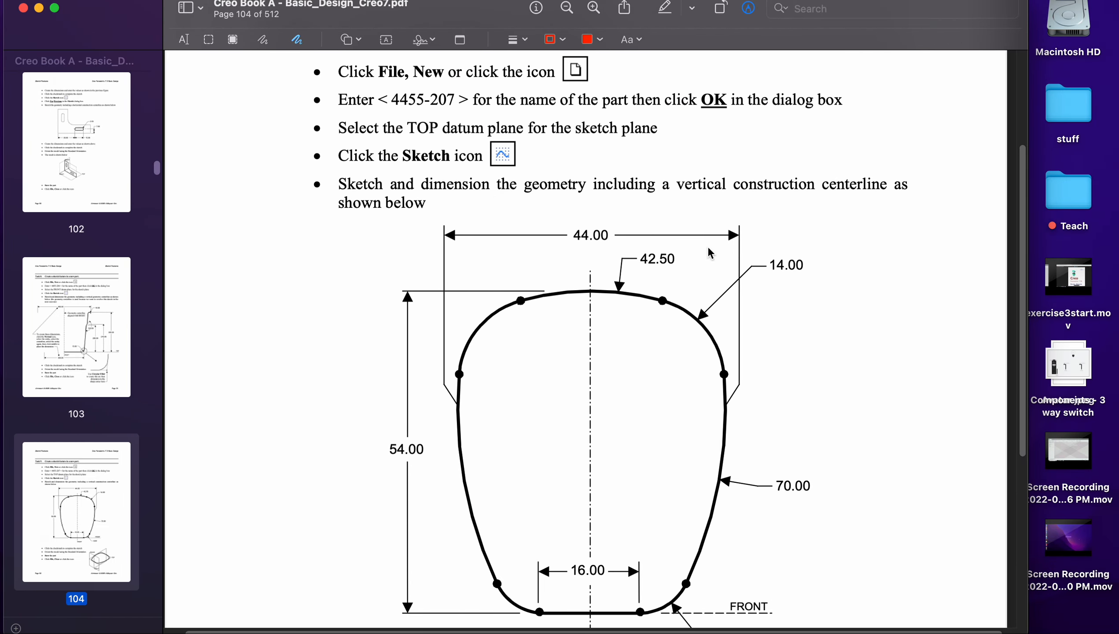
key(ctrl+Left)
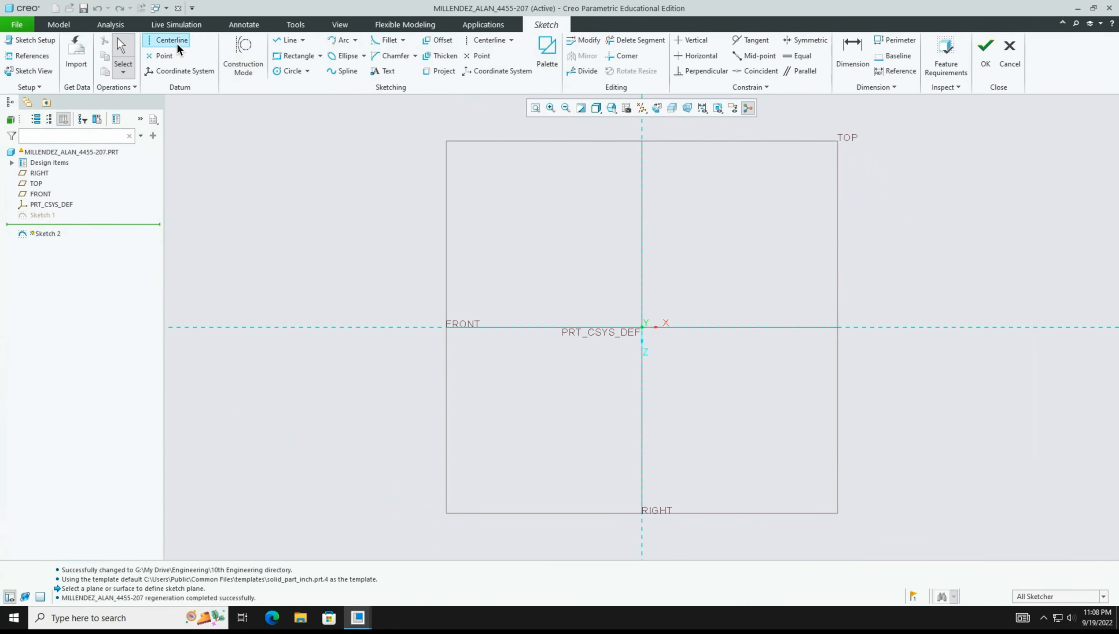
Draw a vertical centerline along the vertical reference through the origin
click(488, 44)
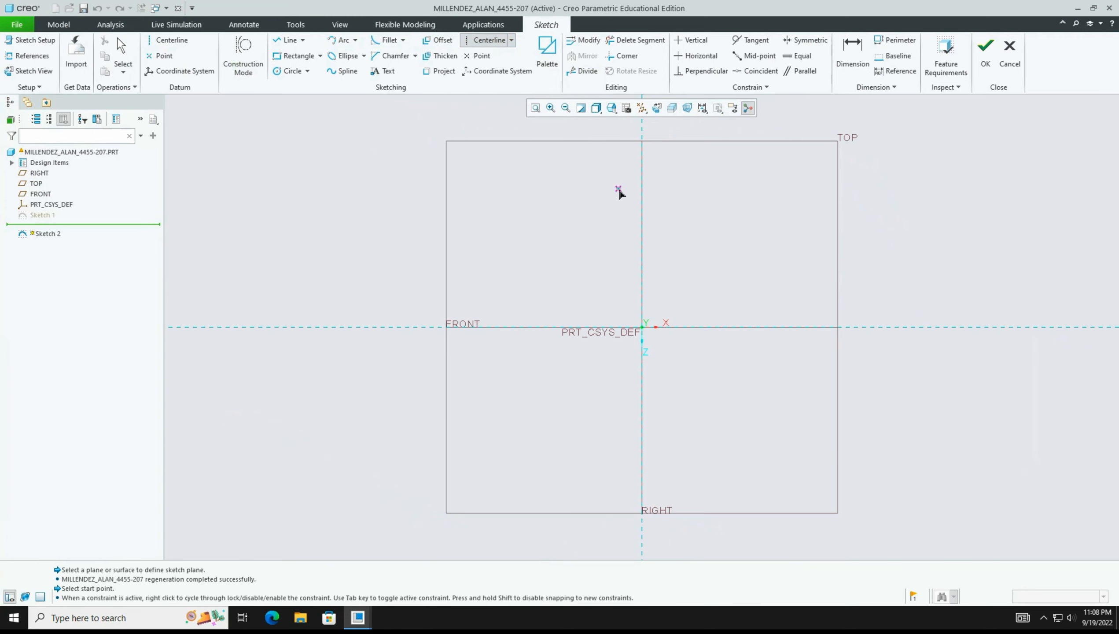
click(643, 162)
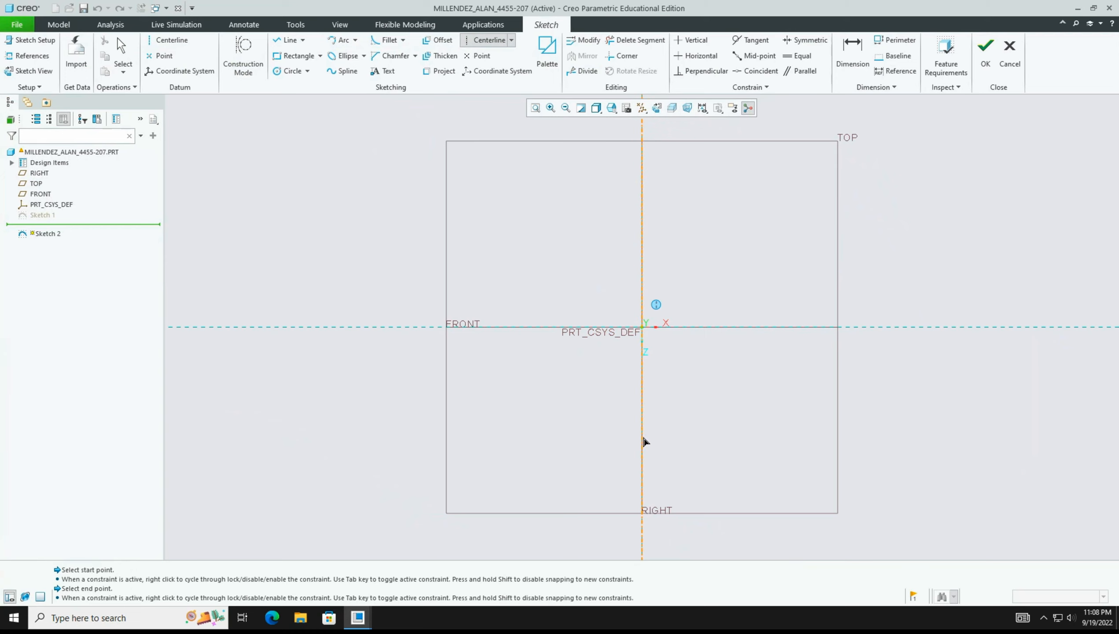
click(644, 475)
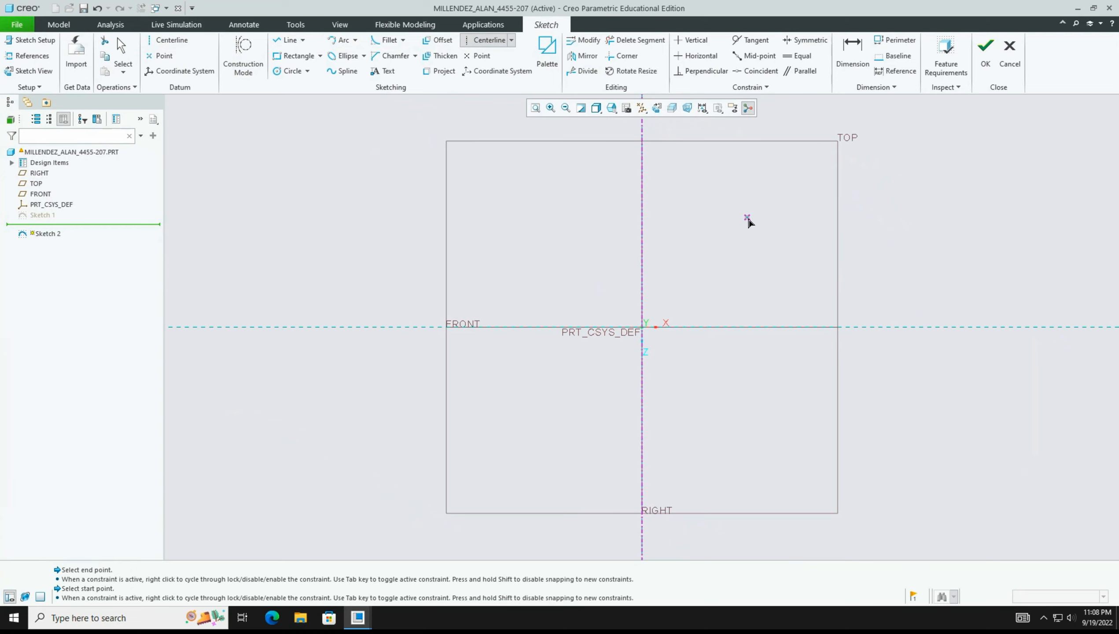
Review the exercise drawing in the PDF and switch to the ordinary Line tool
key(ctrl+Right)
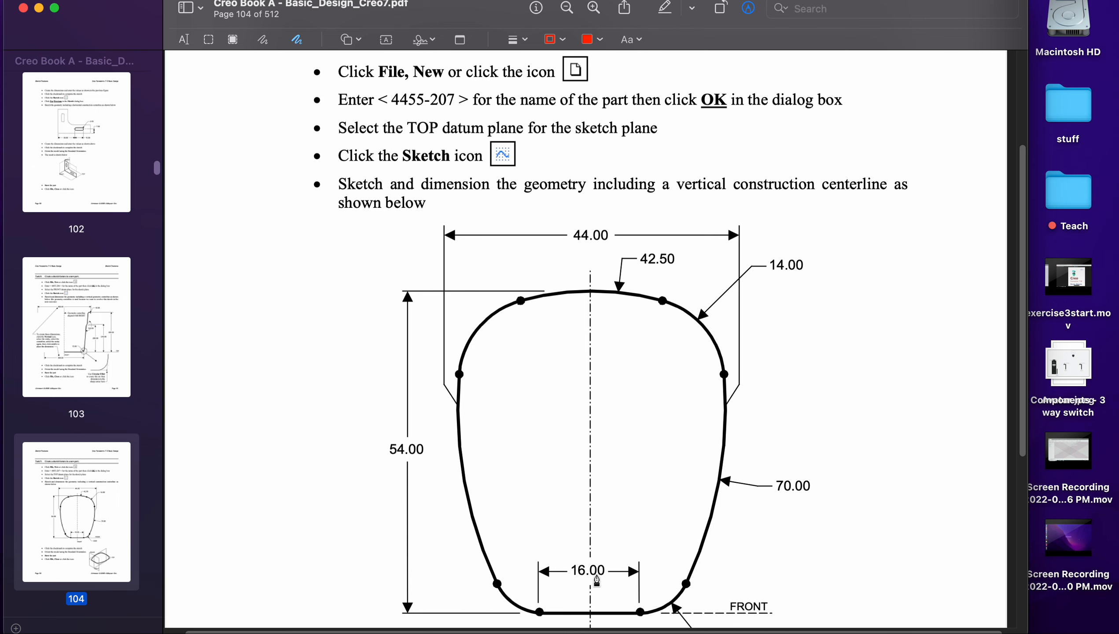
key(ctrl+Left)
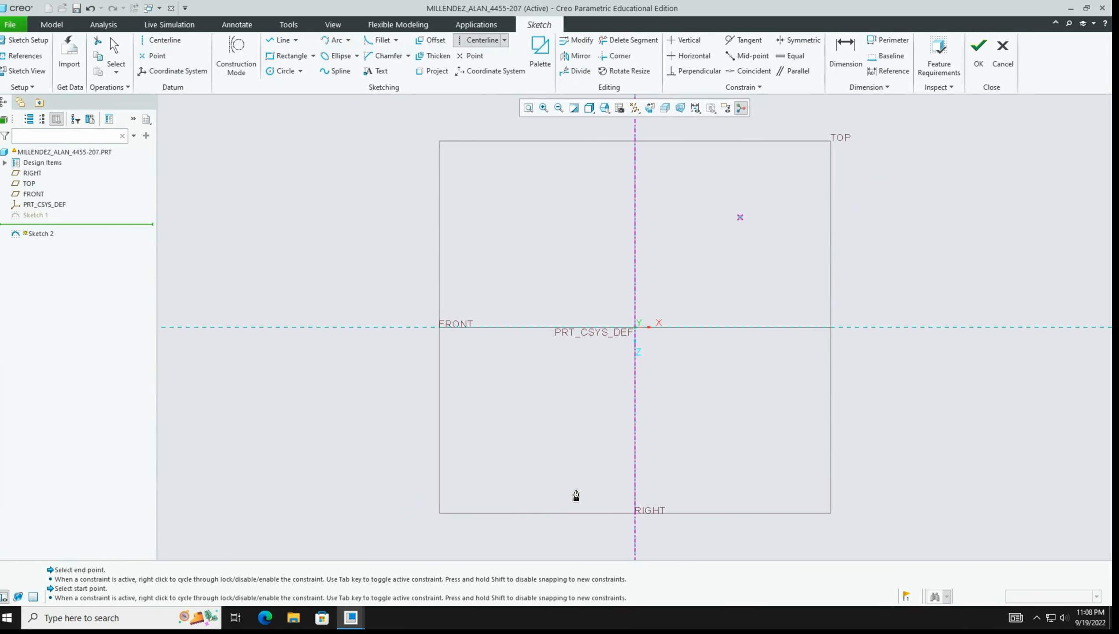
click(287, 40)
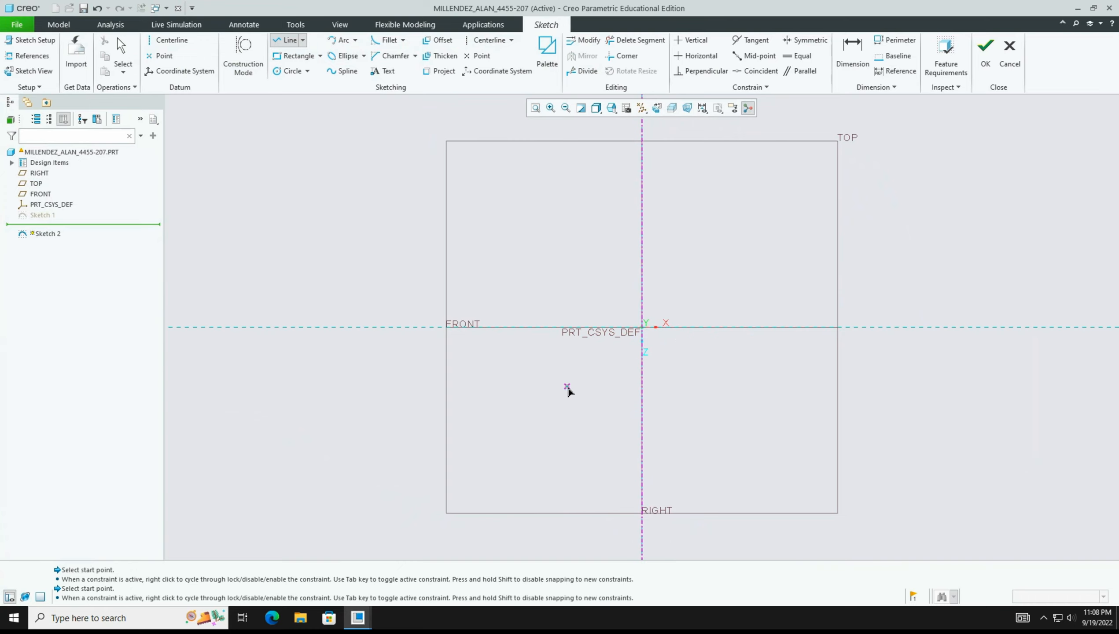
key(ctrl+Right)
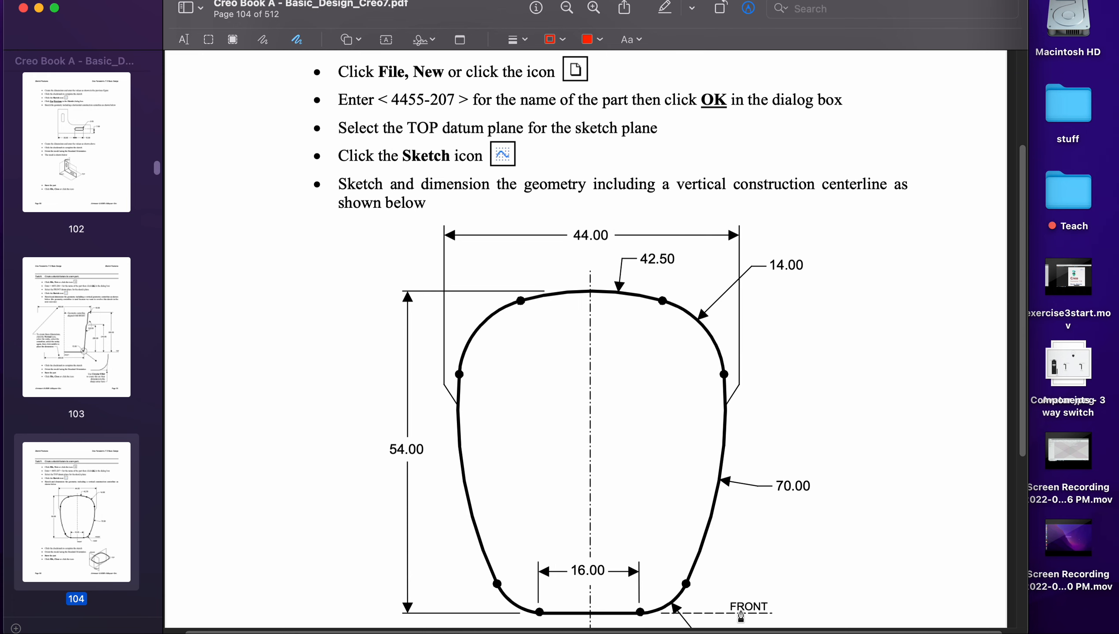
key(ctrl+Left)
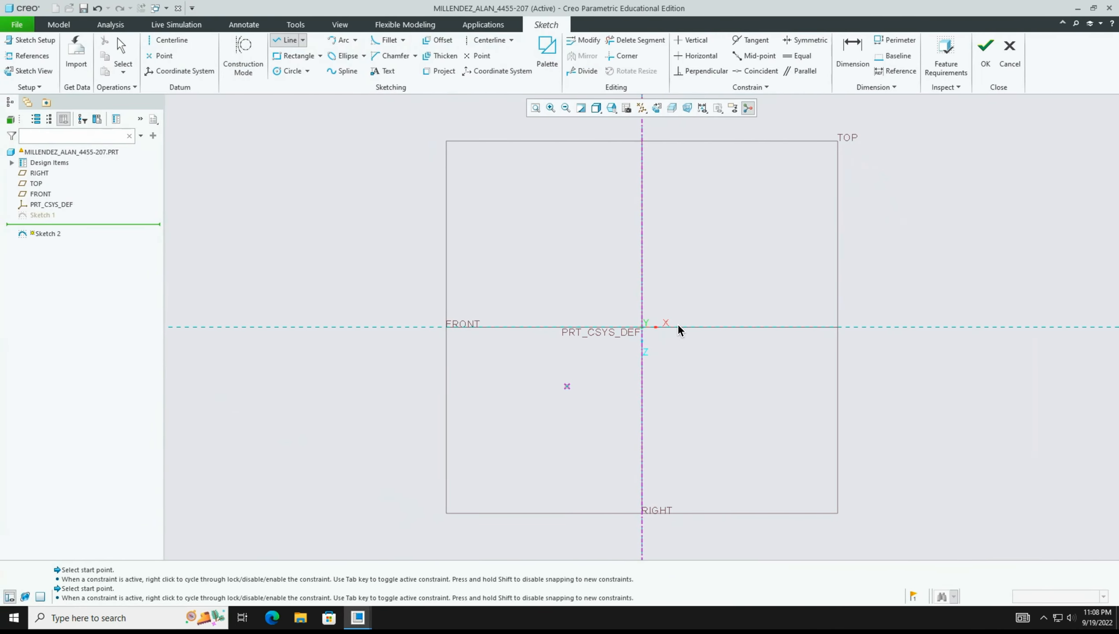
Draw one horizontal line on the FRONT reference, crossing the vertical centerline
click(593, 328)
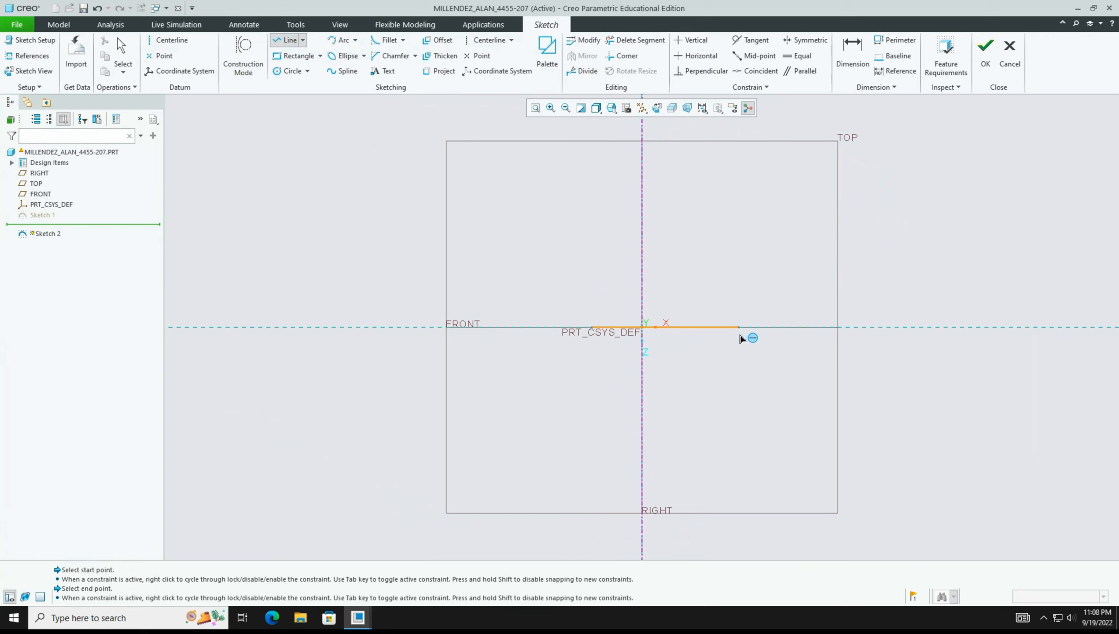
click(693, 330)
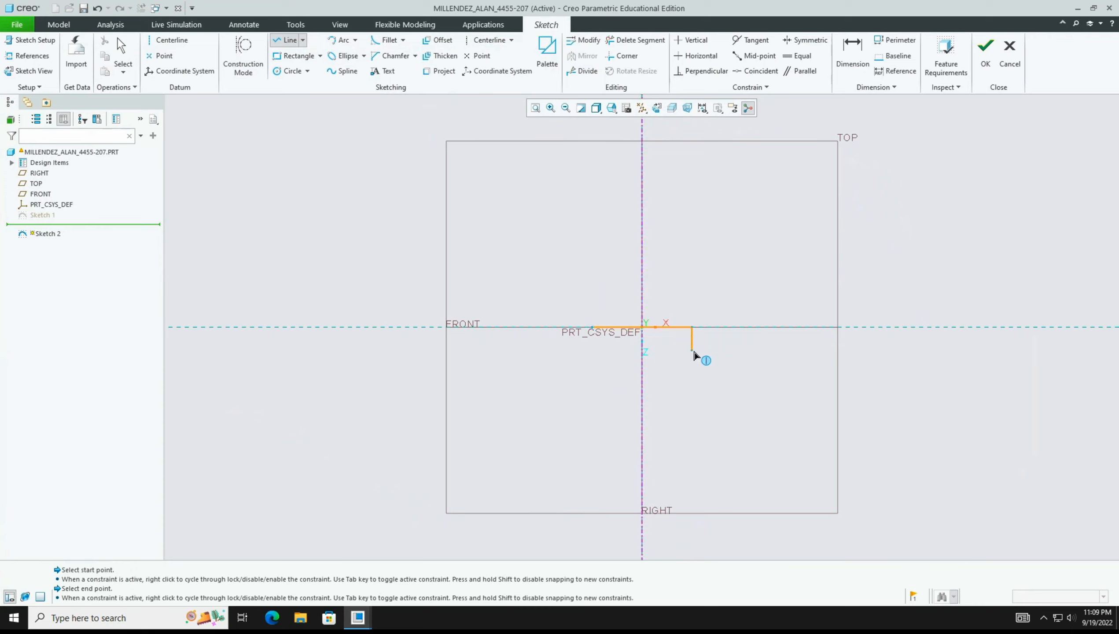
middle_click(694, 351)
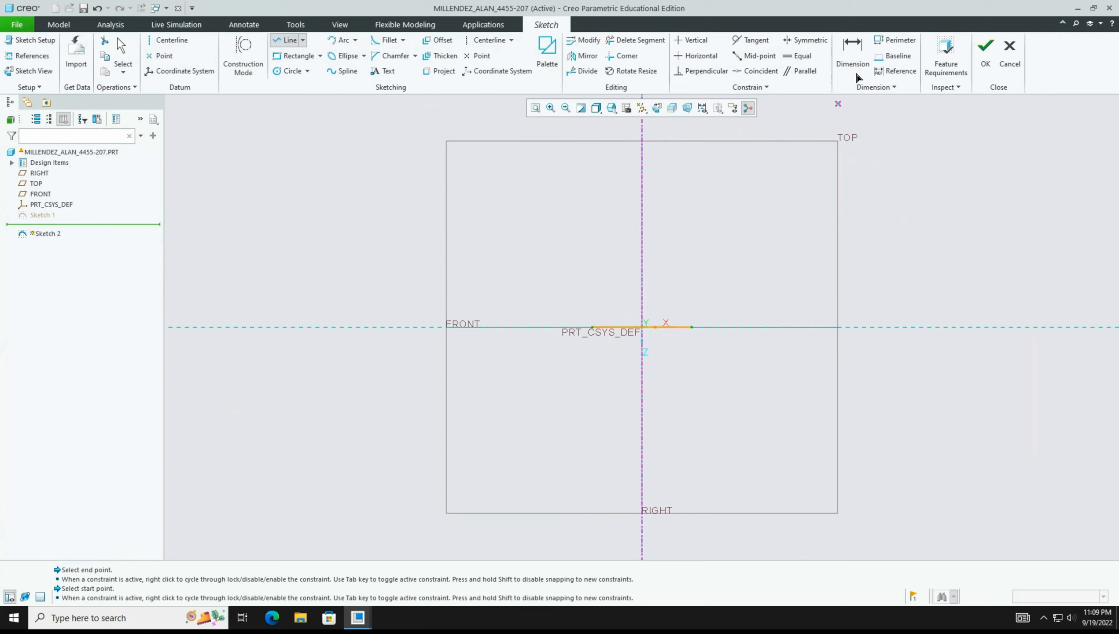
Dimension the horizontal base line's length to 16
click(856, 53)
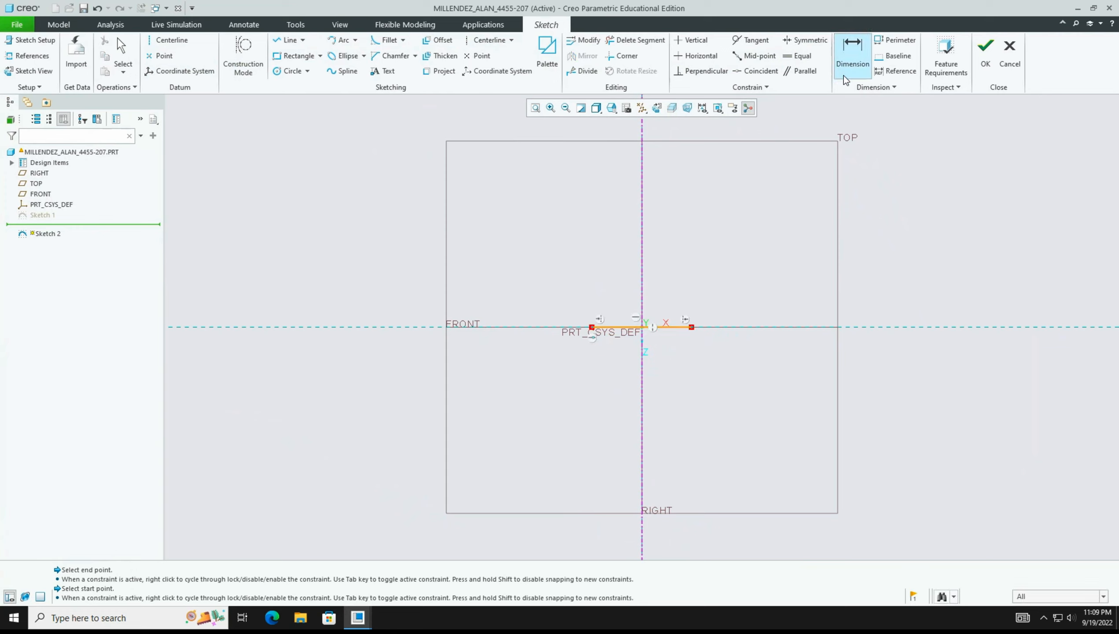
click(593, 327)
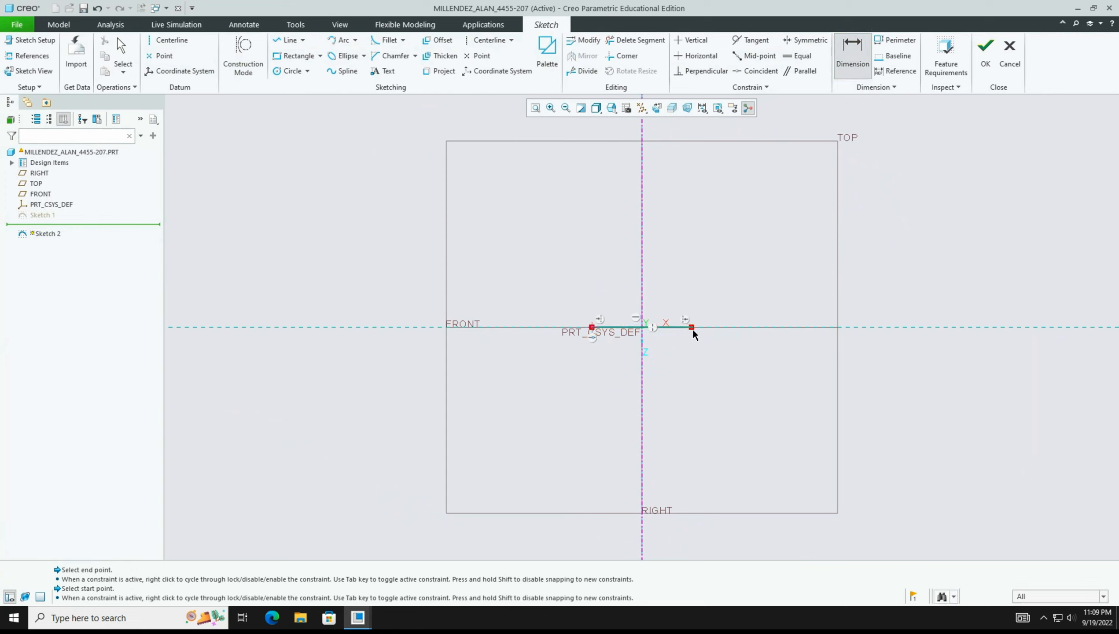
middle_click(669, 365)
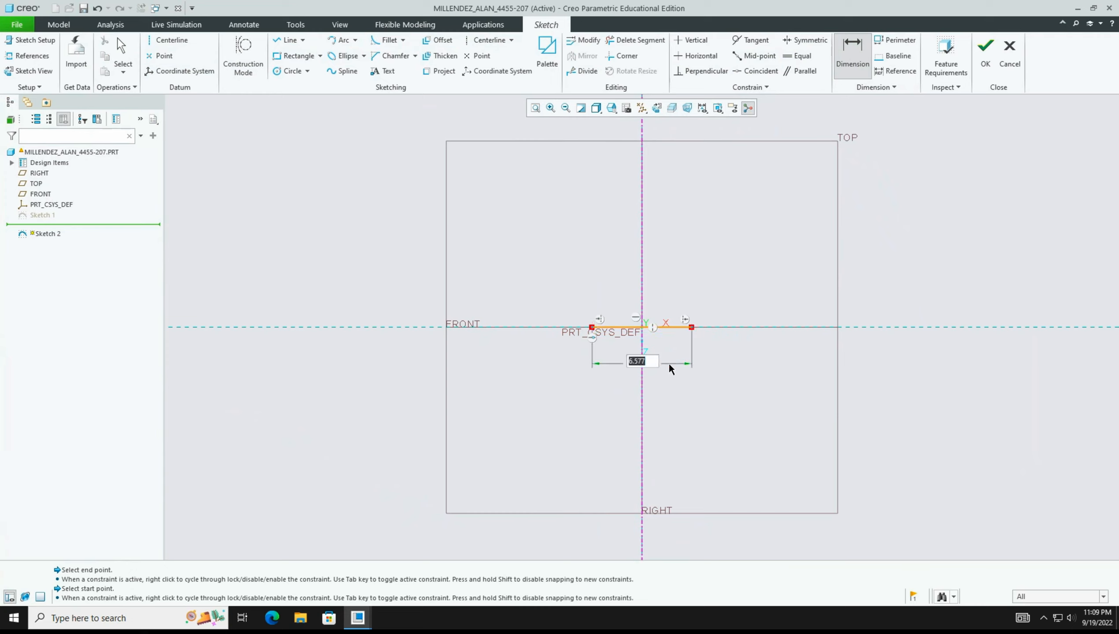
text(16)
key(Return)
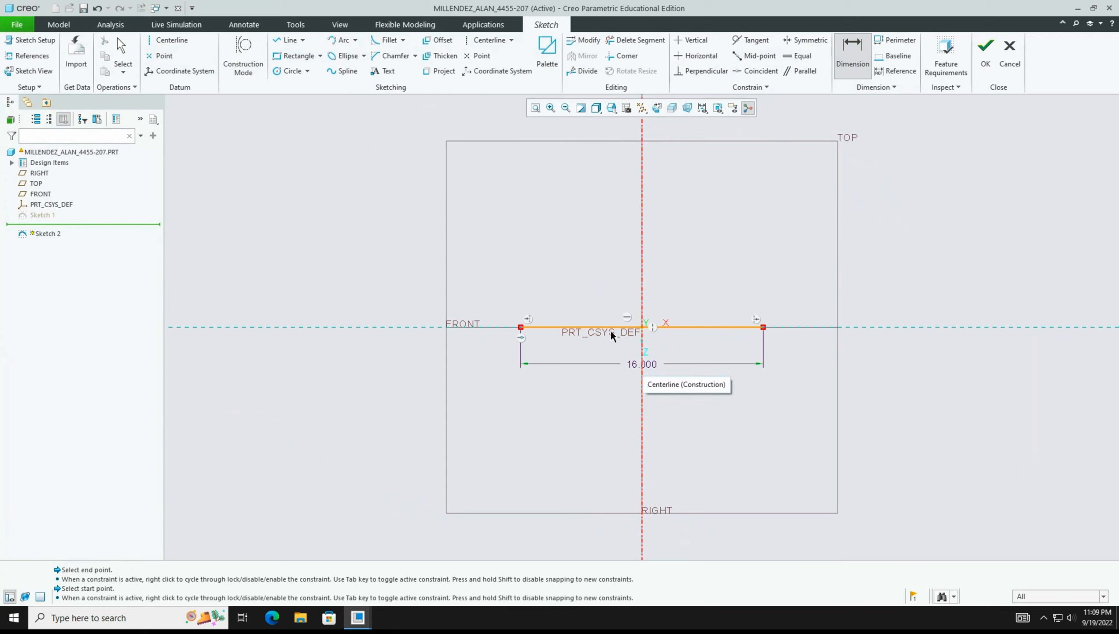
Lock the 16.000 dimension and confirm that dragging the line's end cannot change it
click(121, 49)
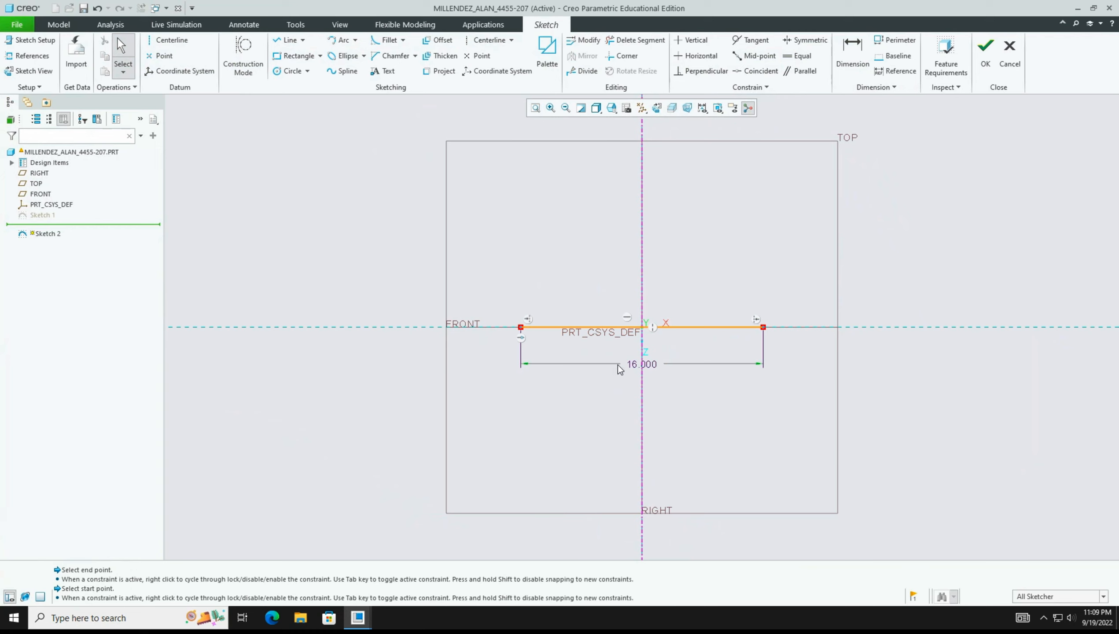
click(649, 365)
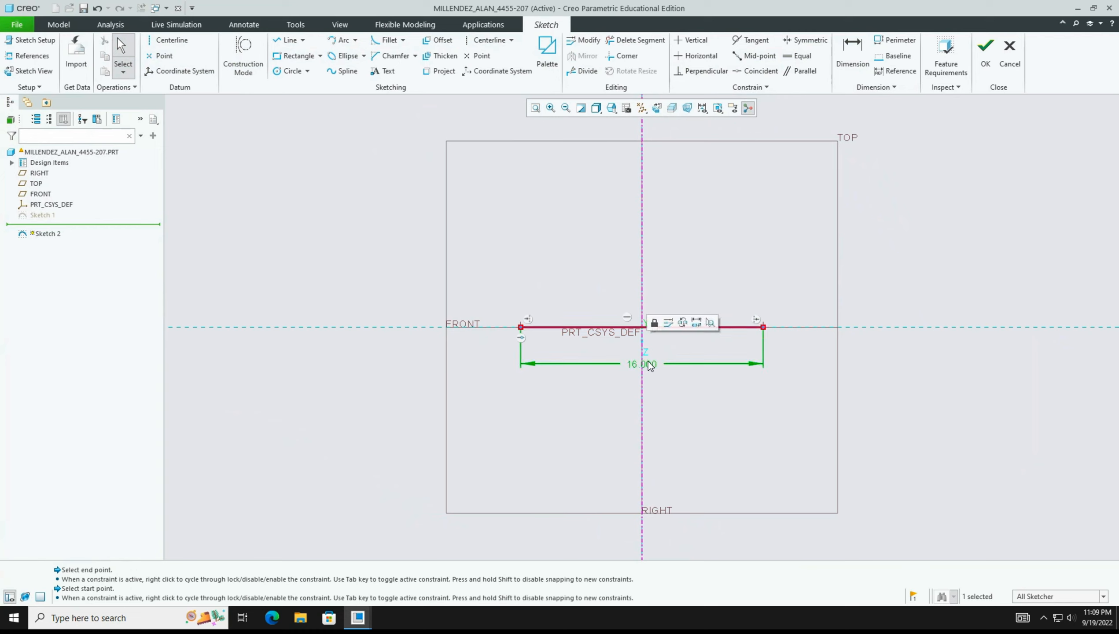
right_click(651, 363)
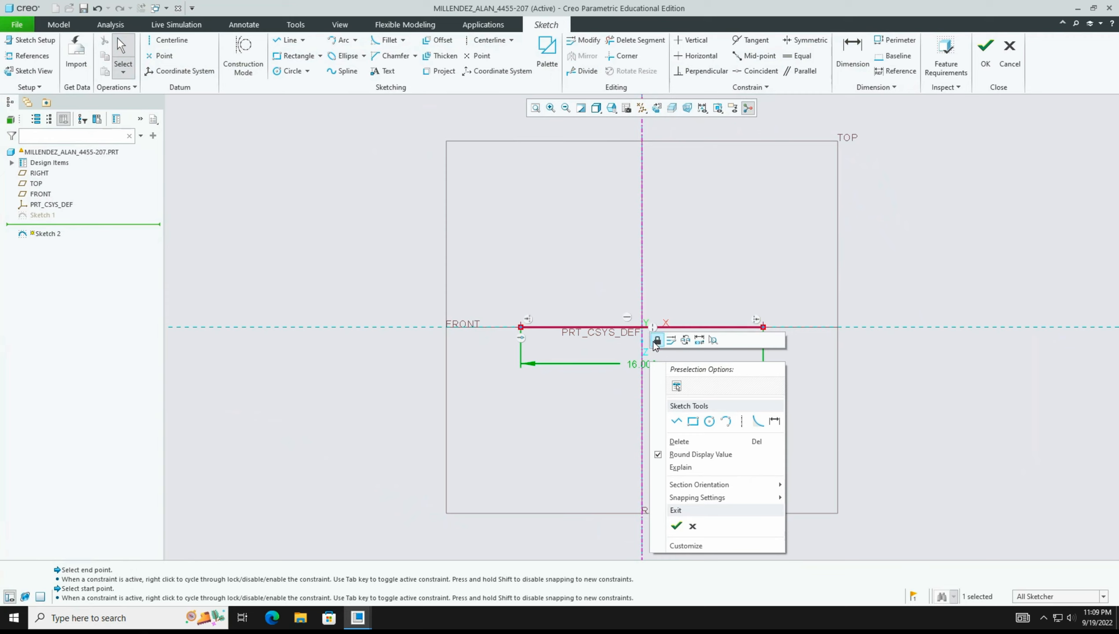
click(658, 341)
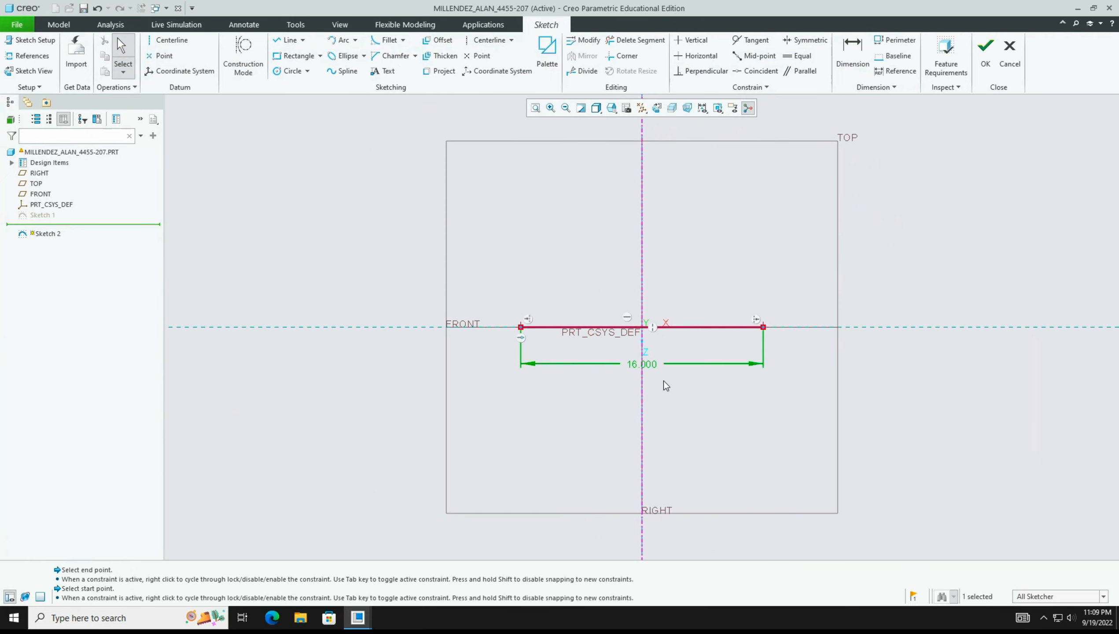
click(648, 360)
click(651, 363)
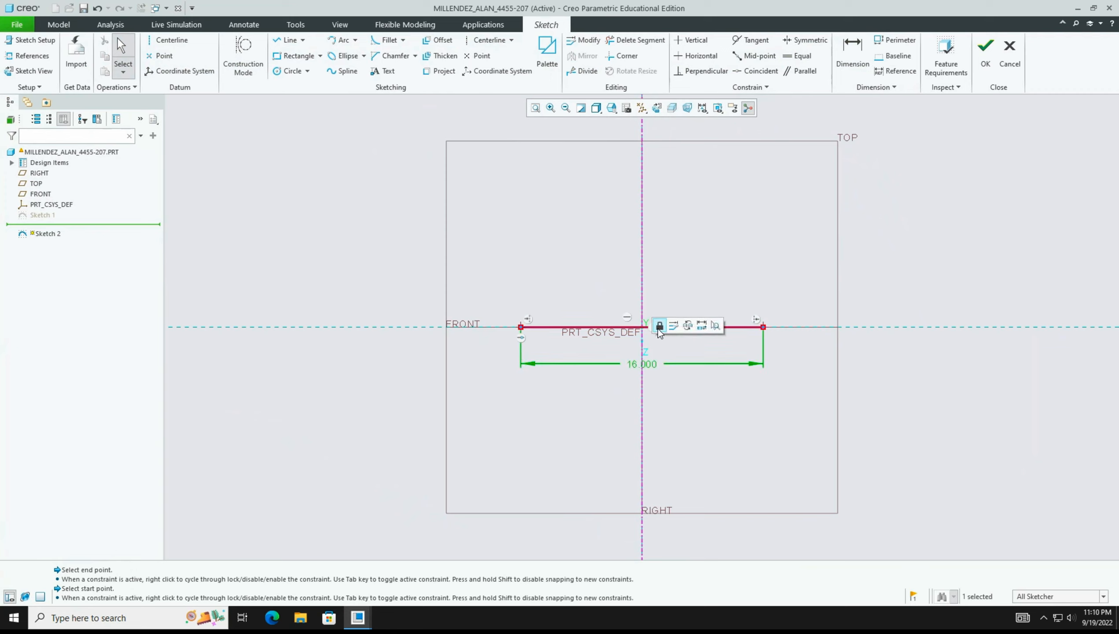
click(659, 328)
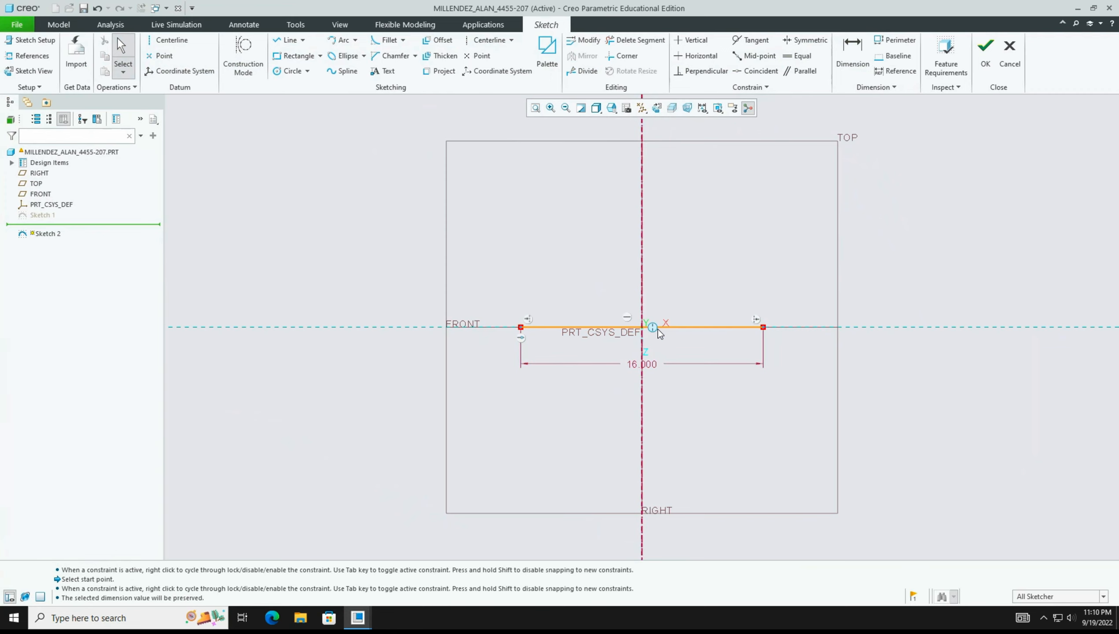
click(653, 365)
click(689, 409)
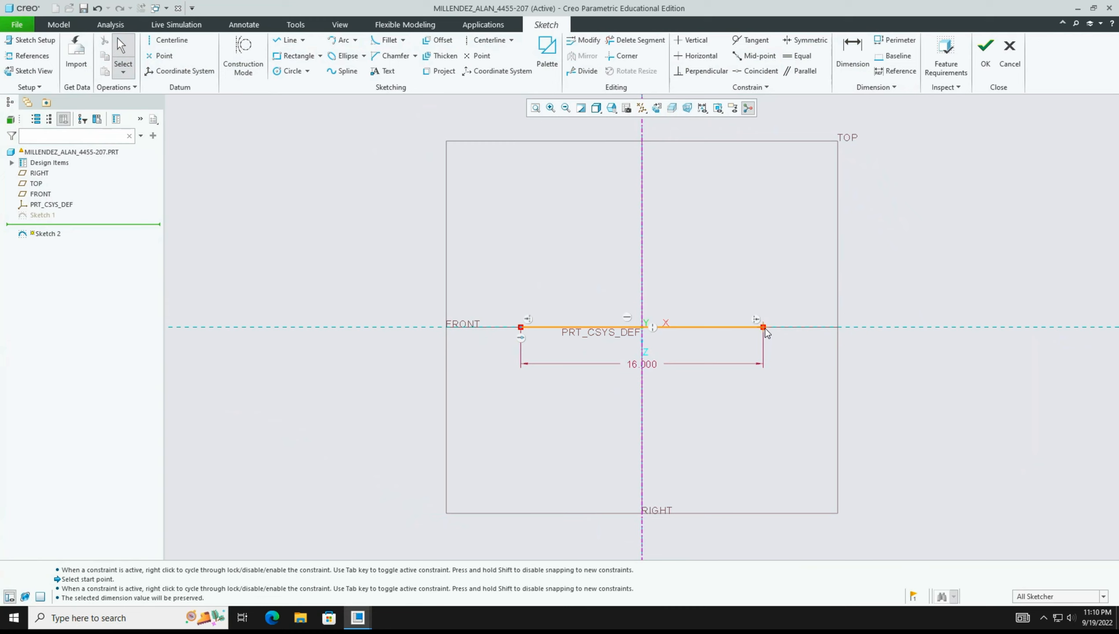
drag(767, 333, 800, 332)
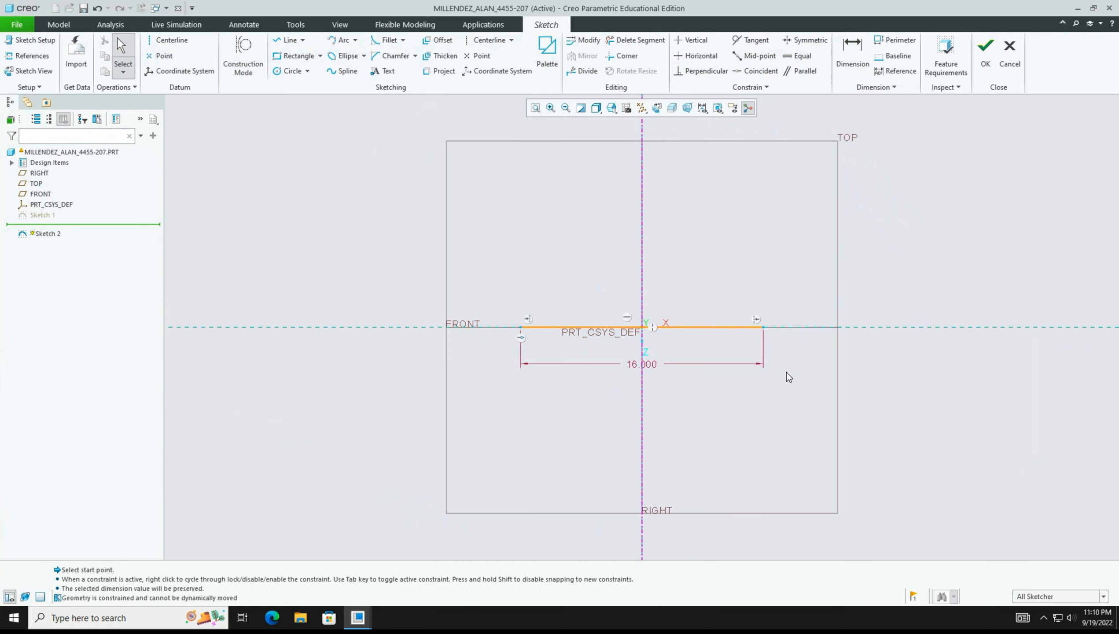
click(740, 330)
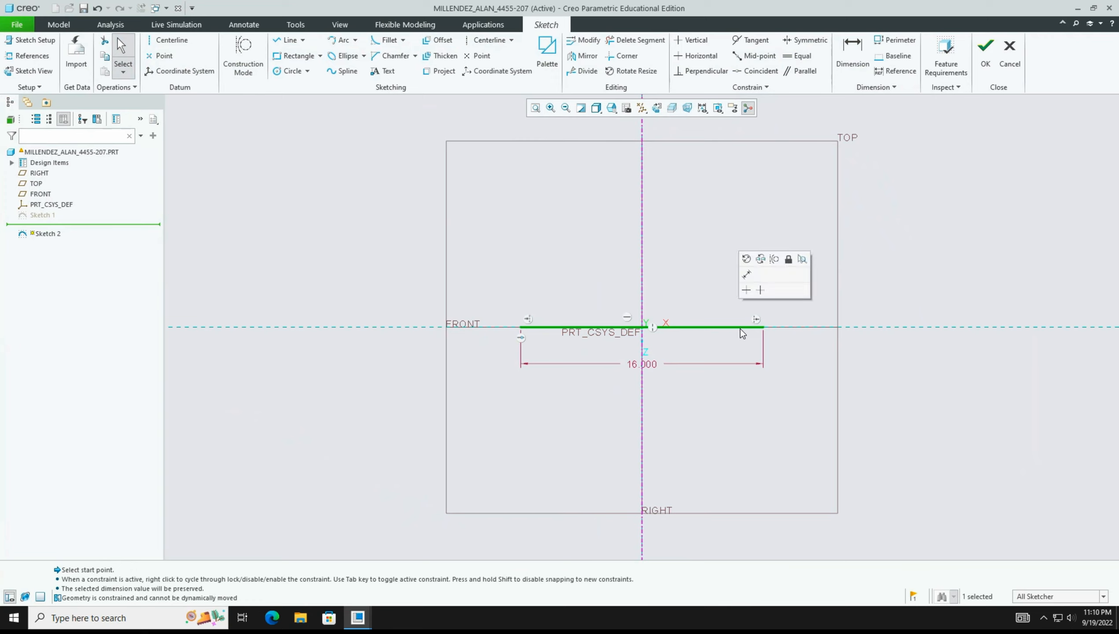